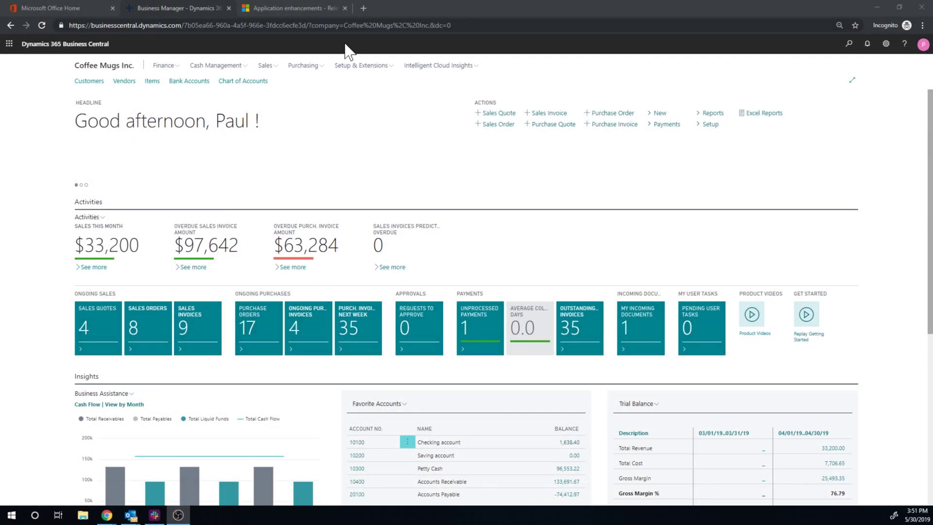
Find Physical Inventory Orders through Tell me search ('physical inventory or') and start a new order
left_click(292, 9)
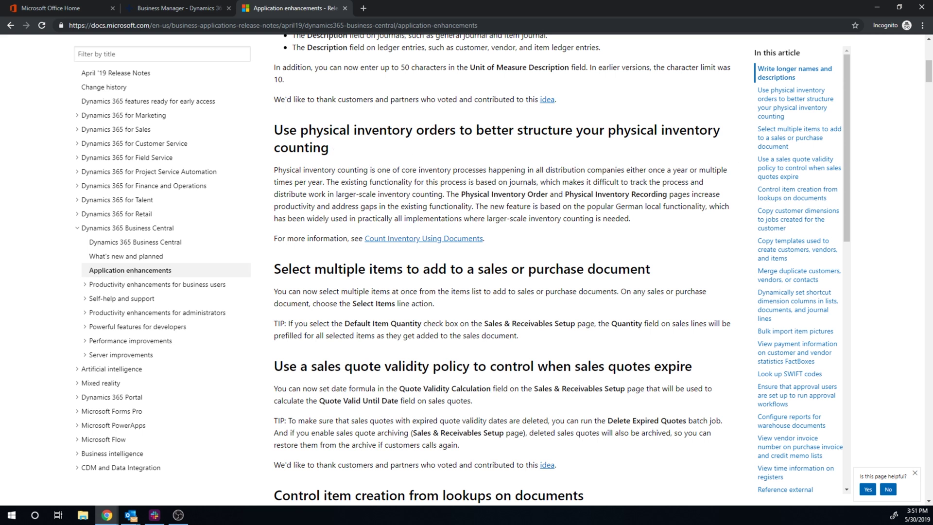
left_click(193, 10)
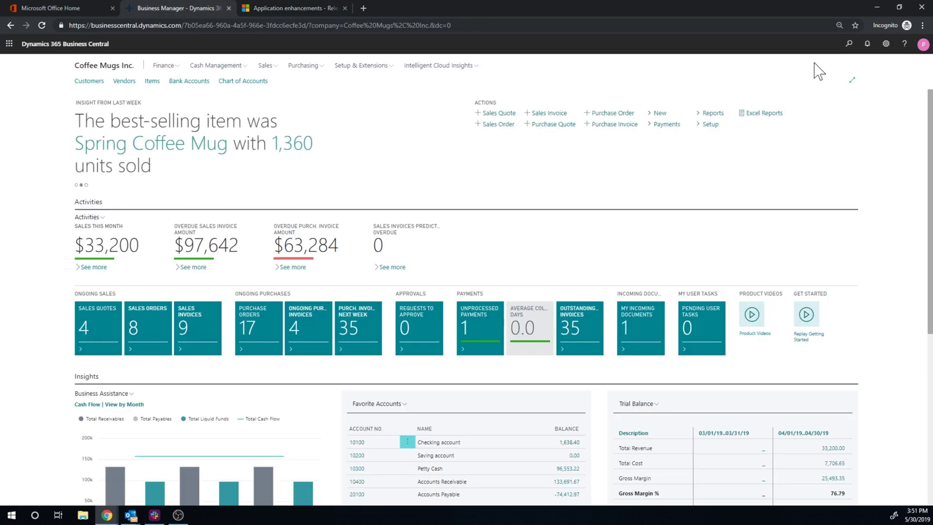
key("alt+q")
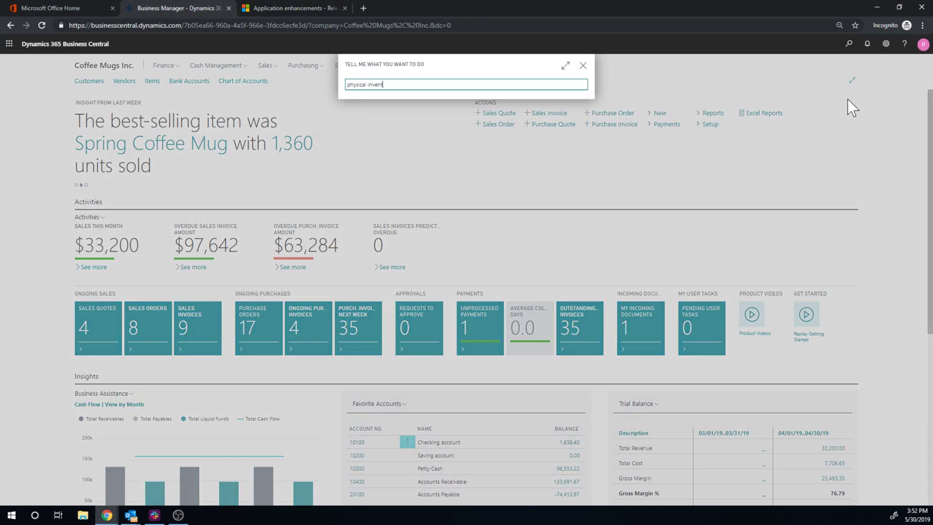
type("physical inventory or")
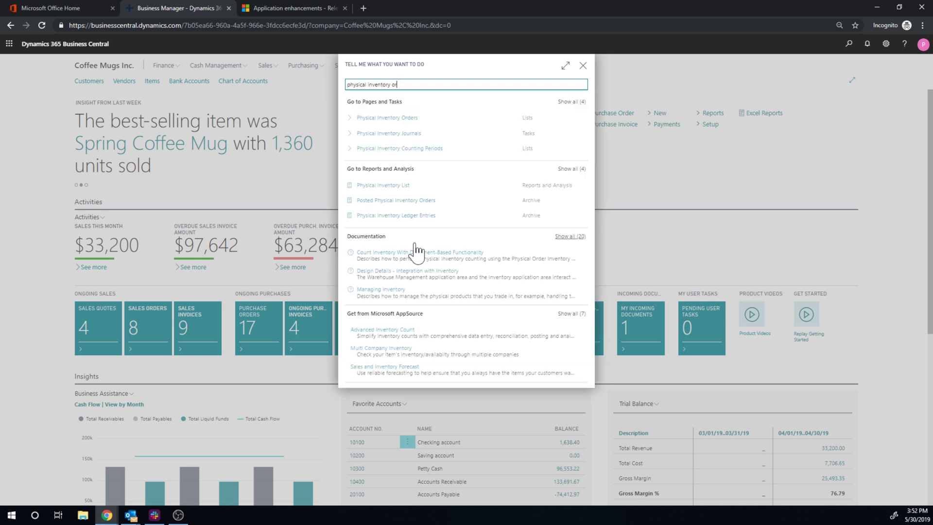
left_click(409, 119)
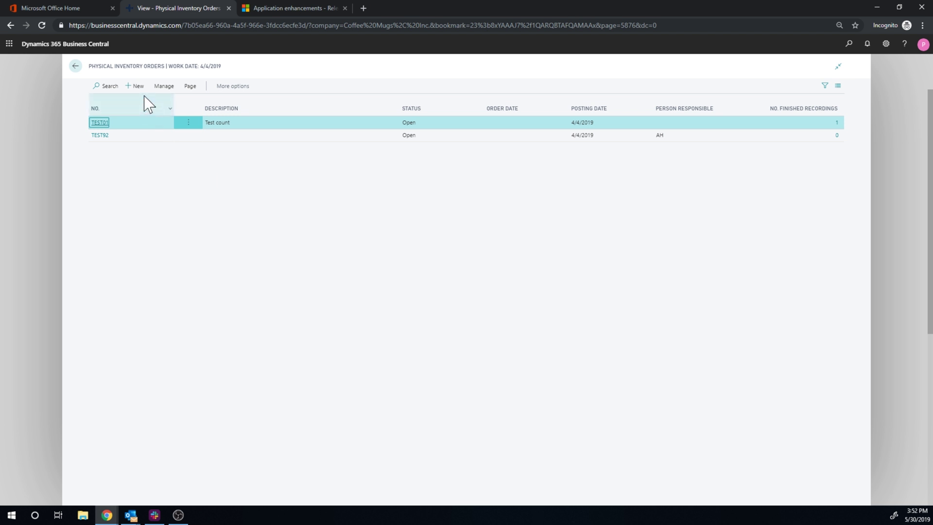
left_click(135, 86)
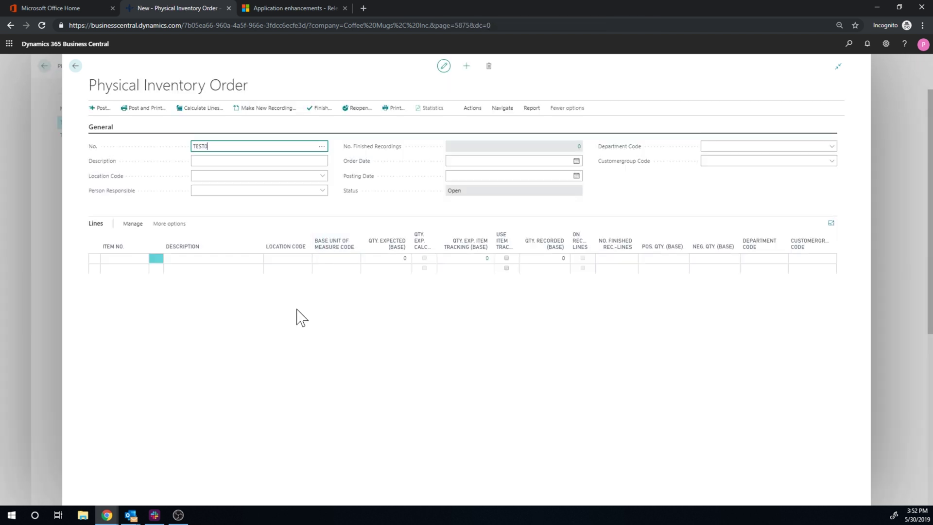
Enter order No. TEST02, description 'Counting Mugs', location MAIN, and pick a person responsible
key("Tab")
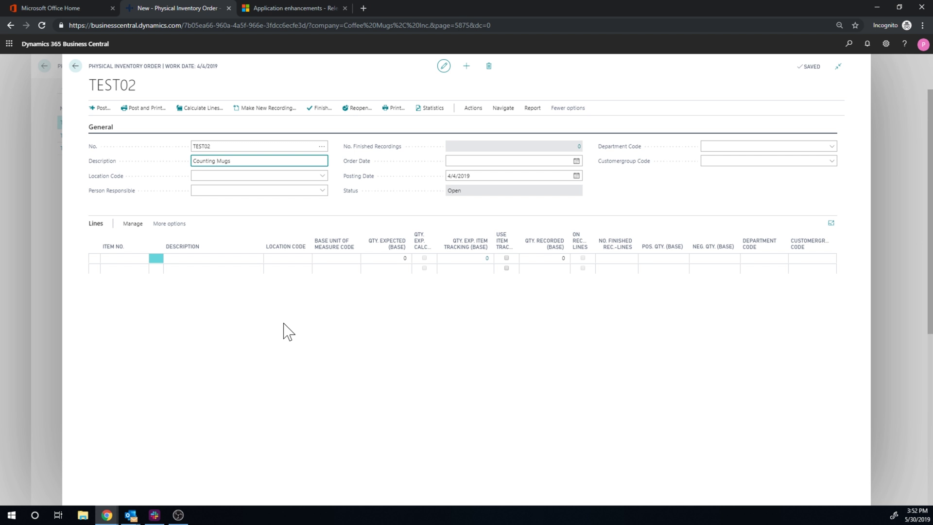
key("Tab")
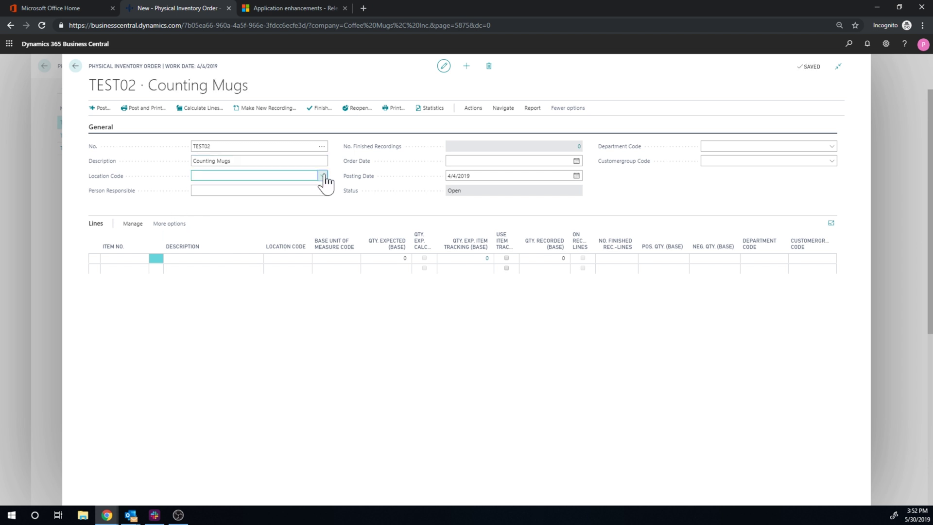
left_click(323, 176)
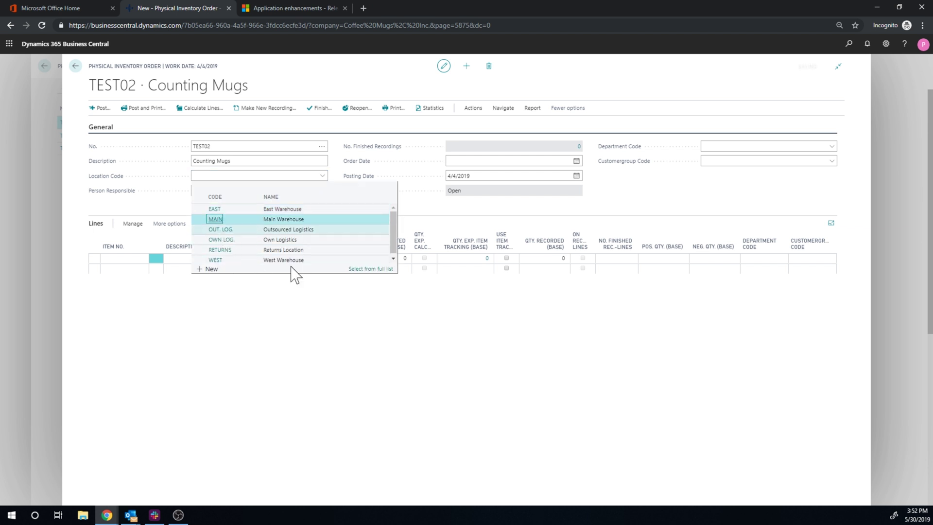
key("Return")
left_click(321, 191)
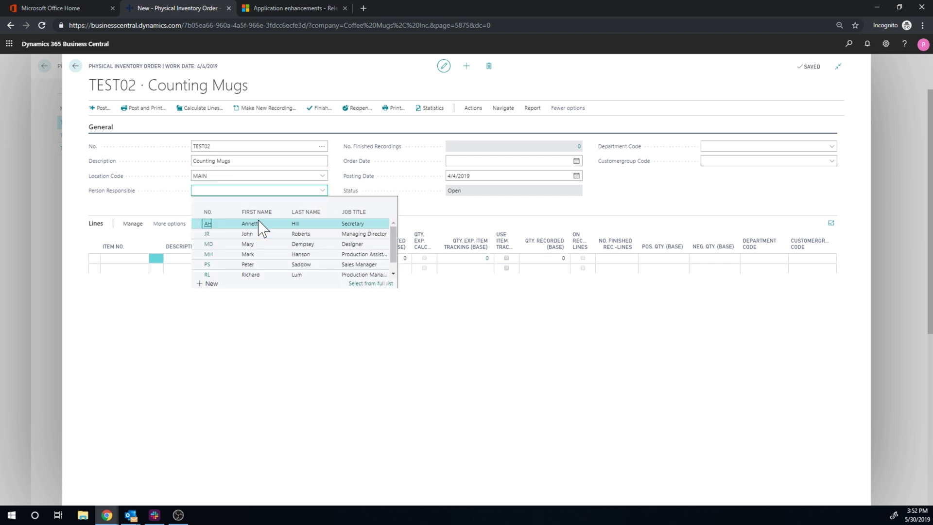
left_click(221, 224)
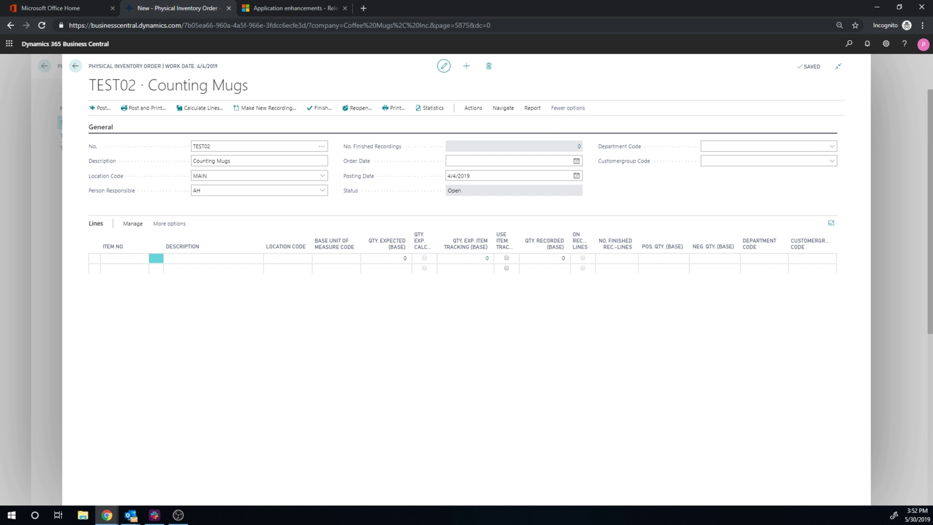
Calculate order lines for location MAIN, accepting the nine new lines, and select the Coffee Beans line
left_click(209, 109)
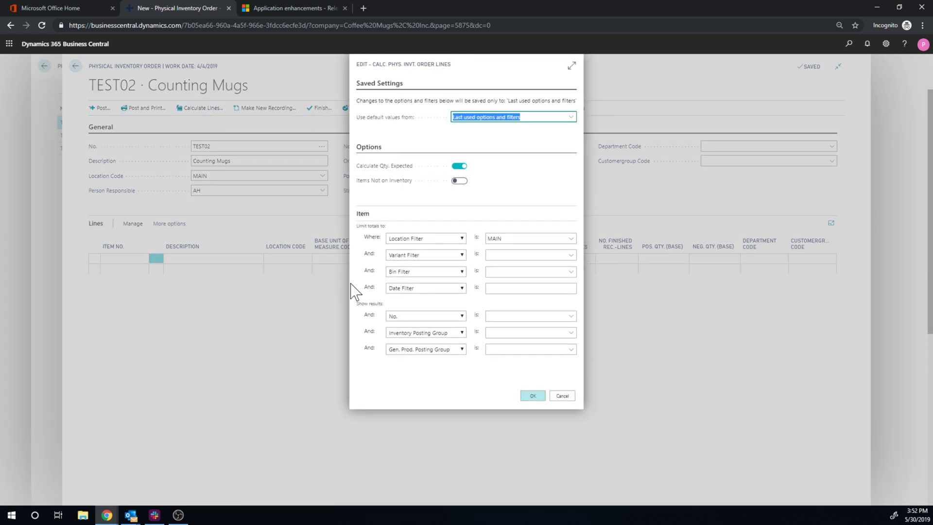
left_click(533, 396)
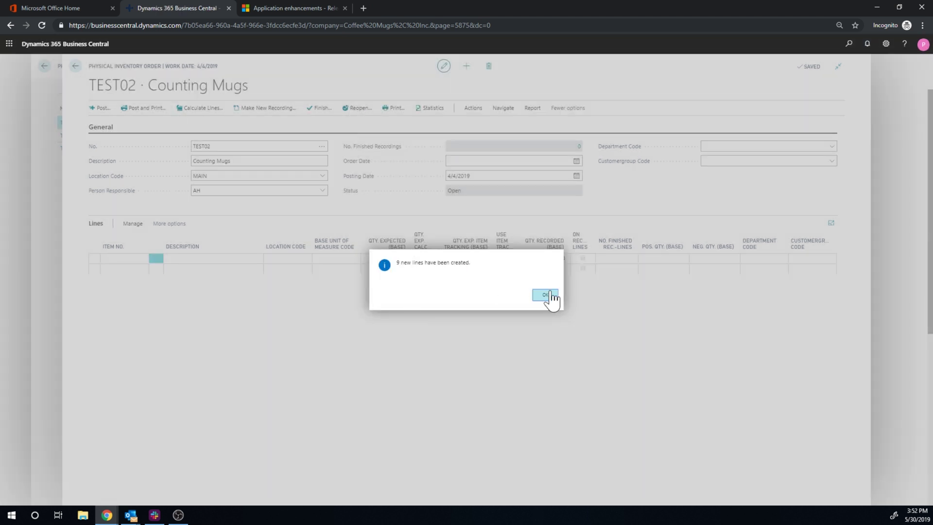
left_click(549, 295)
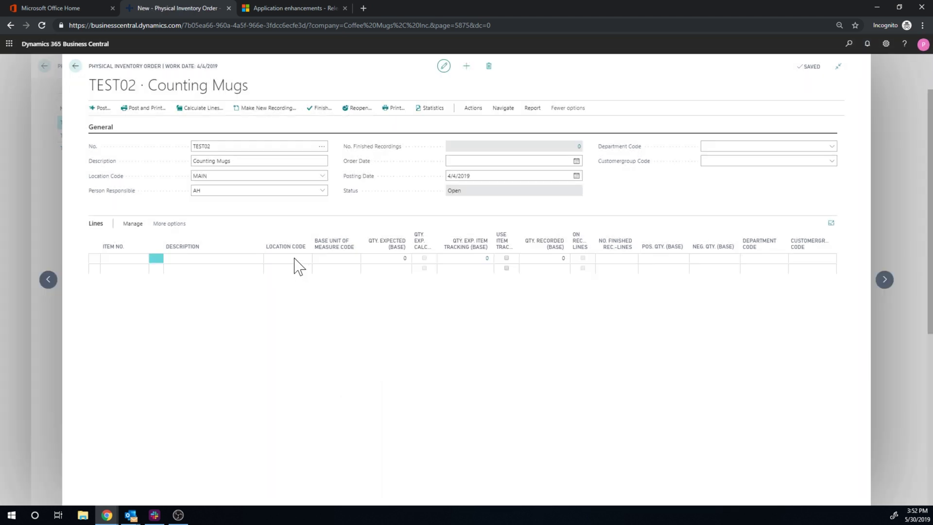
left_click(243, 268)
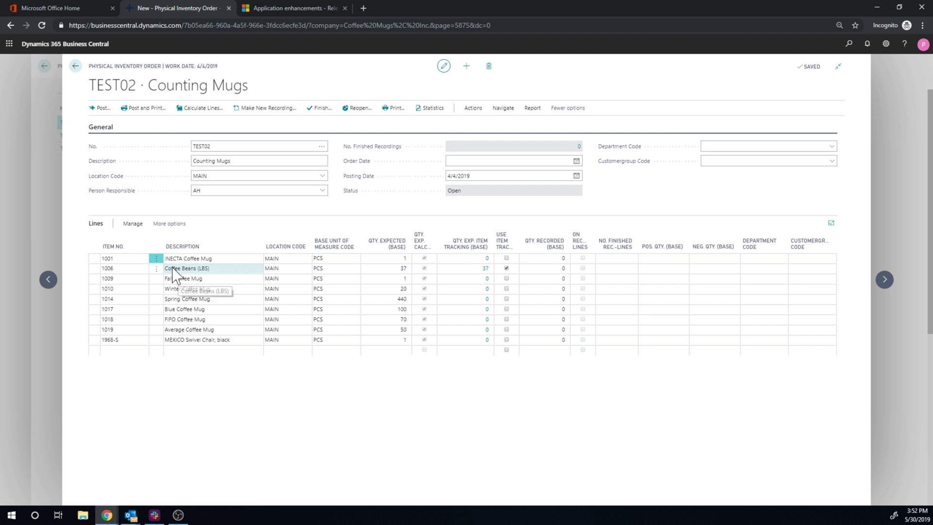
left_click(156, 271)
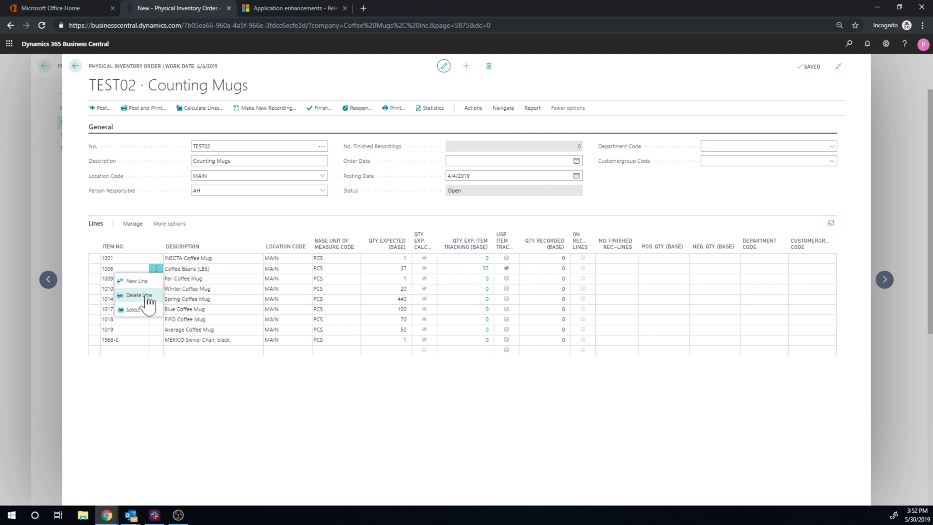
Delete the Coffee Beans (LBS) and MEXICO Swivel Chair, black lines
left_click(136, 295)
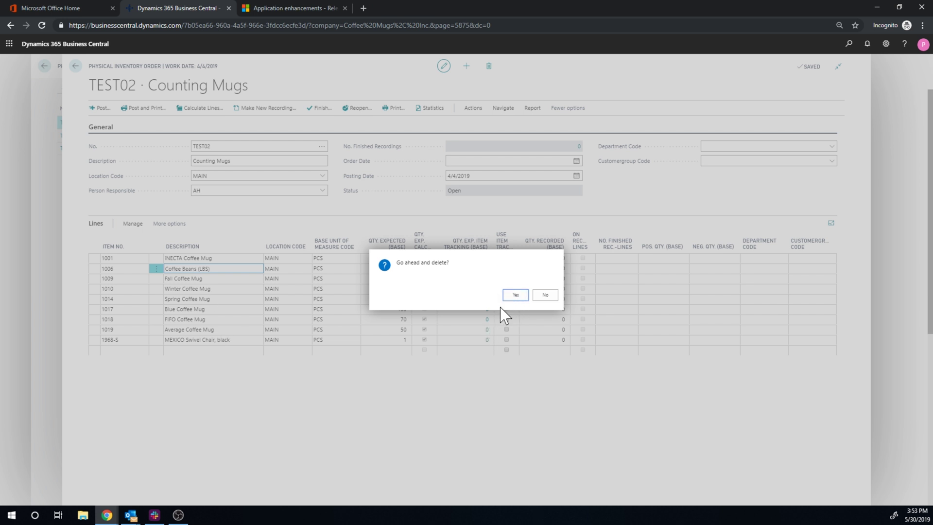
left_click(505, 295)
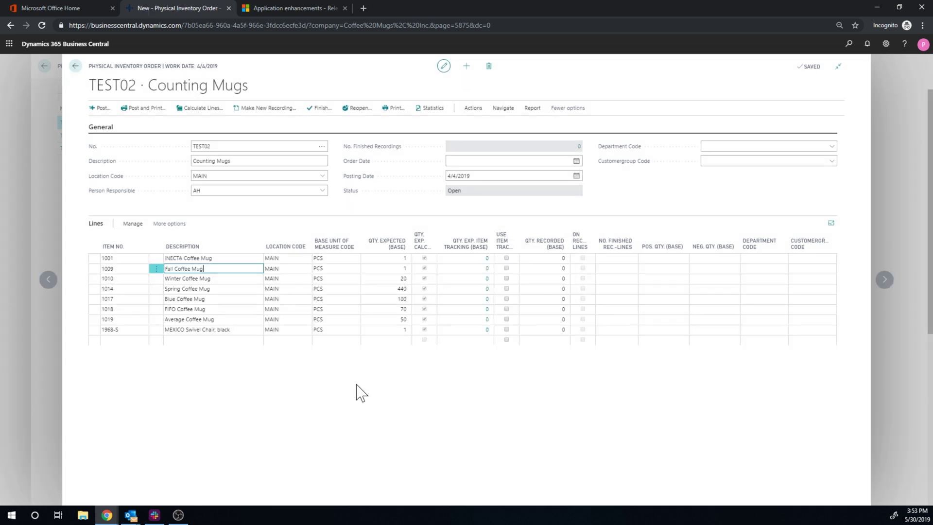
left_click(156, 330)
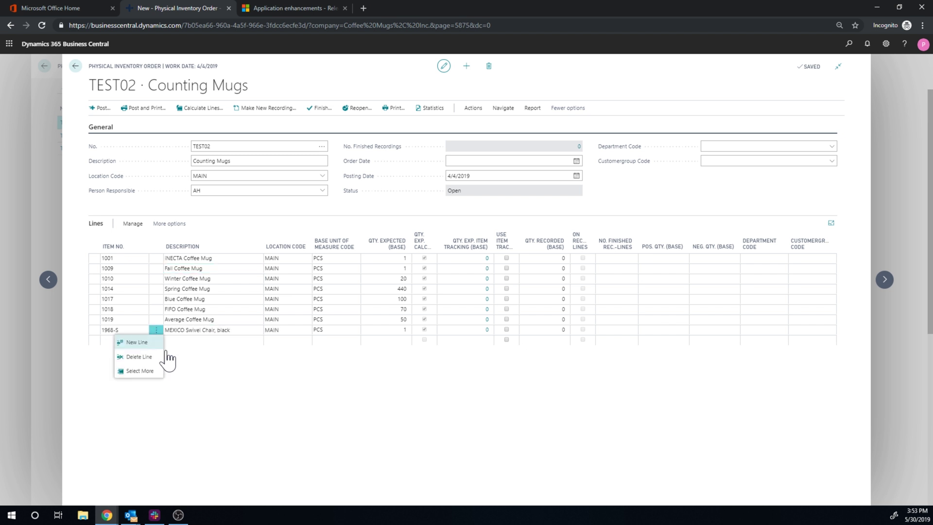
left_click(134, 357)
left_click(516, 295)
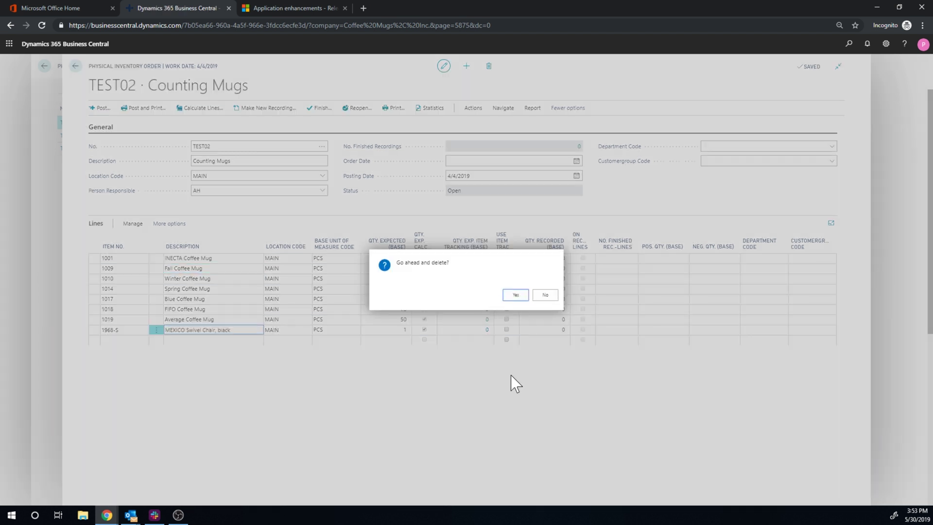
Move to the FIFO Coffee Mug line and bring up Make New Phys. Invt. Recording
key("Up")
key("Up")
key("Up")
key("Up")
key("Up")
key("Up")
key("Up")
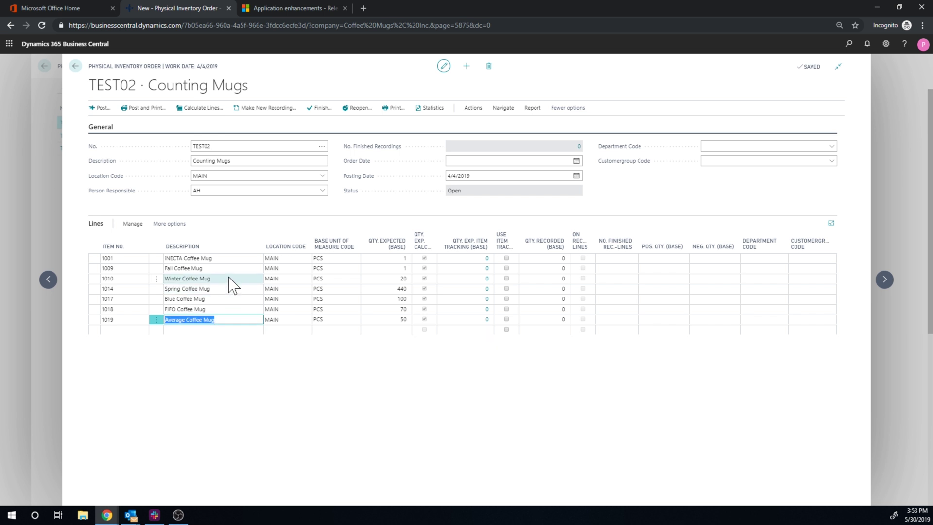
key("Down")
key("Down")
key("Down")
key("Down")
key("Down")
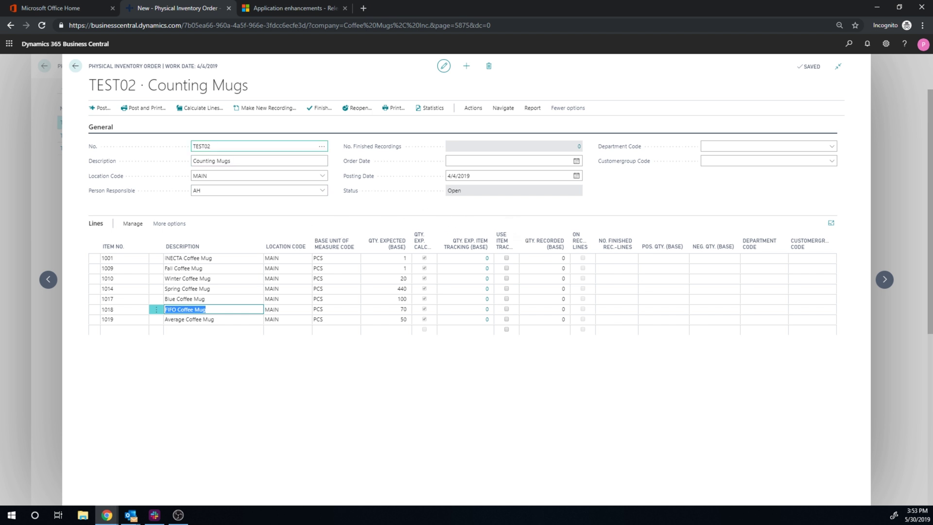
left_click(271, 108)
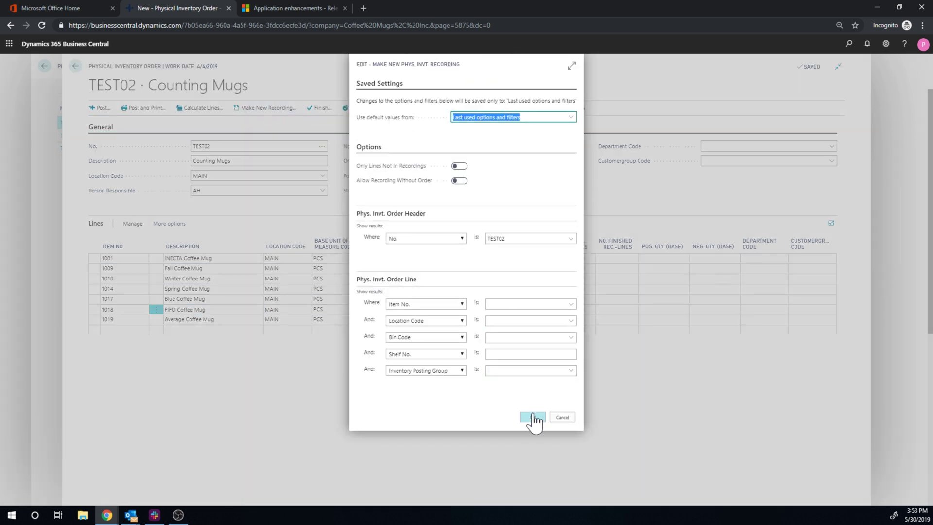
Accept the default filters to create recording TEST02 1 for the seven mug lines
left_click(533, 417)
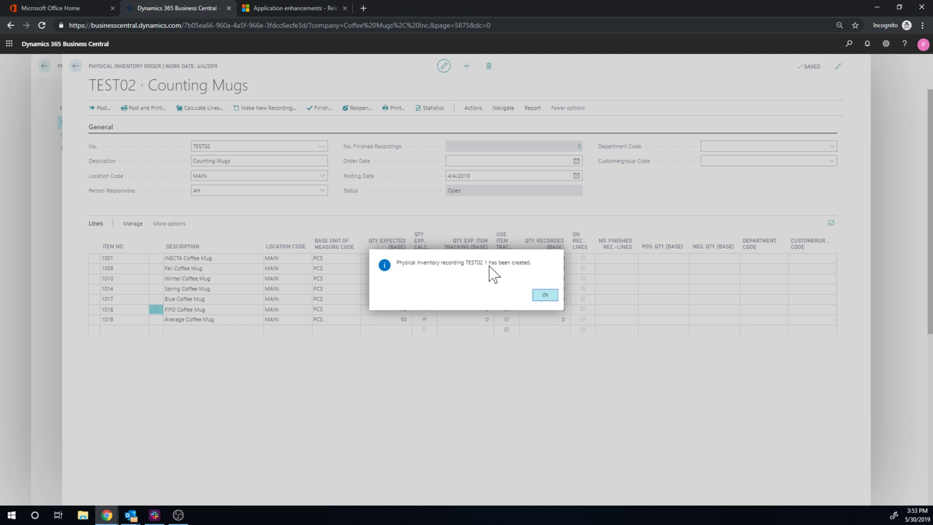
Open the order's Recordings list and edit recording TEST02 · 1 at the INECTA Coffee Mug quantity
left_click(545, 296)
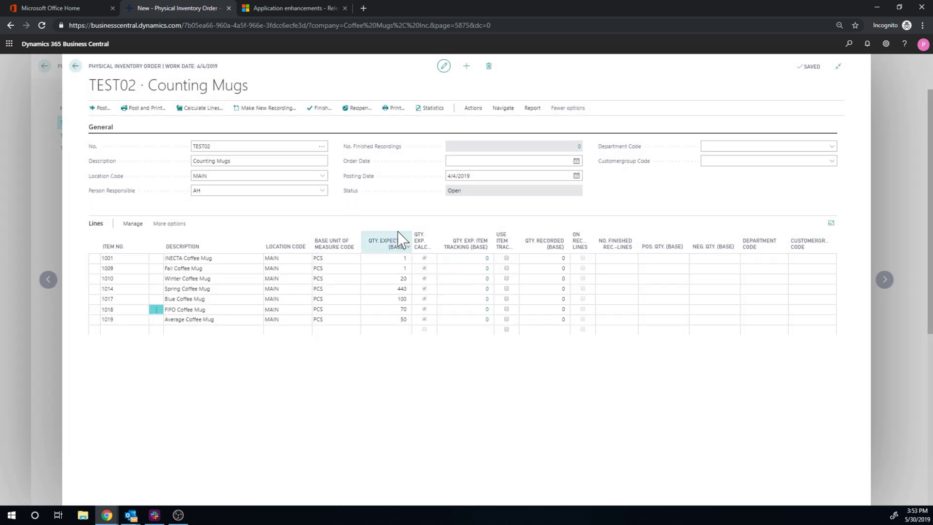
left_click(504, 108)
left_click(110, 124)
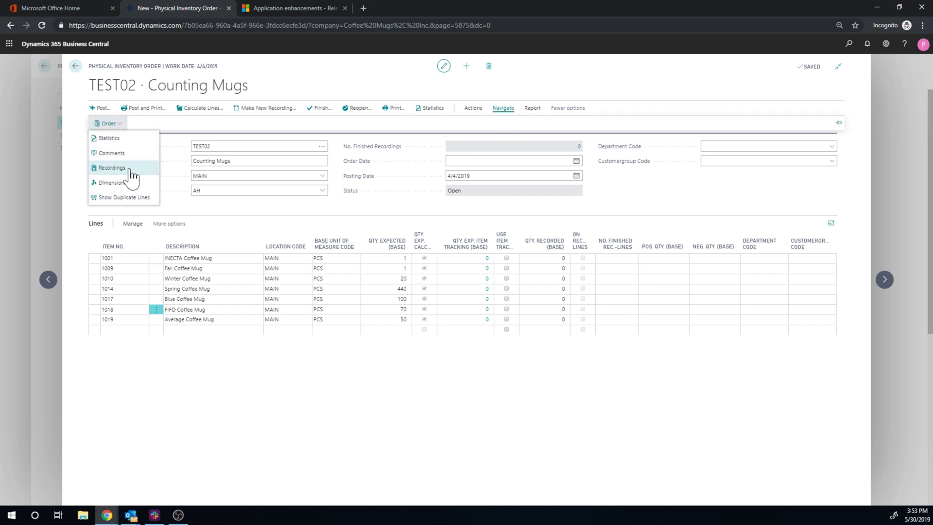
left_click(130, 170)
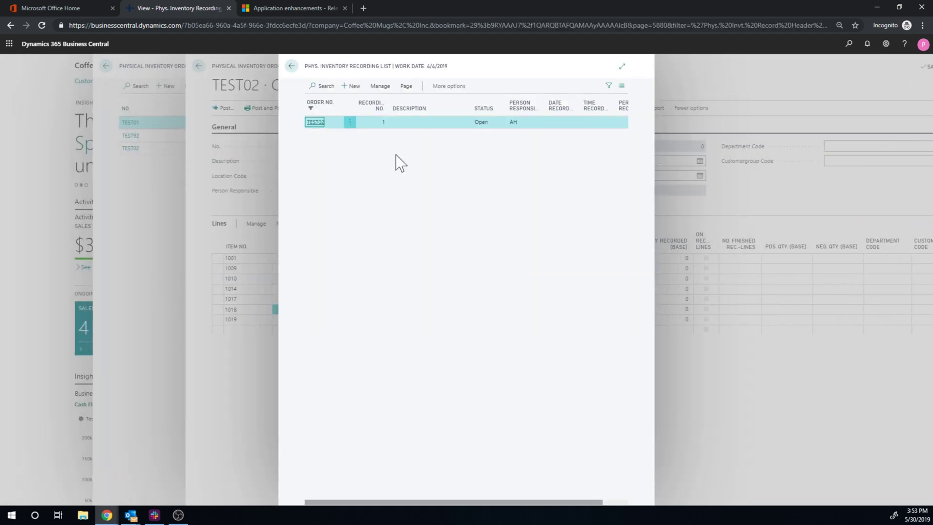
left_click(380, 86)
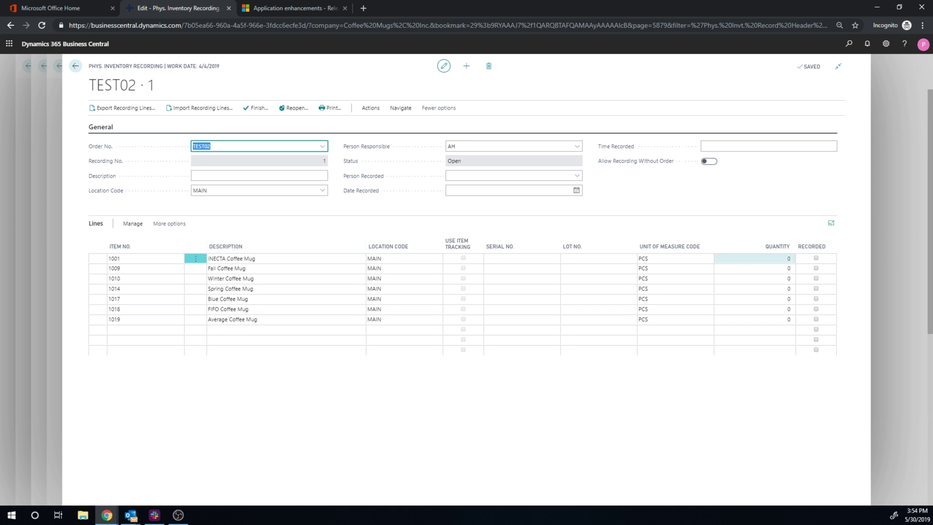
left_click(778, 258)
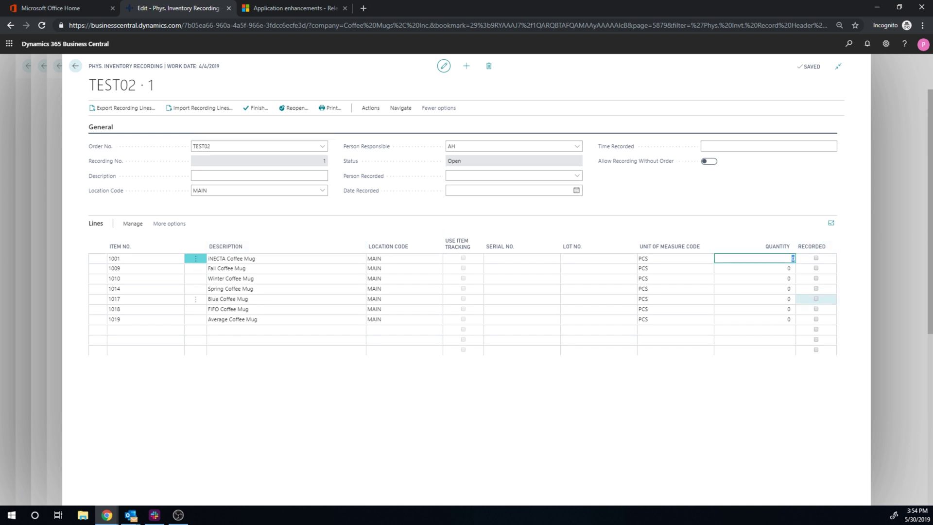
Enter counts 25, 32, 12, 15, 14, 19 and 28 in the Quantity column, marking each recorded
type("25")
key("Return")
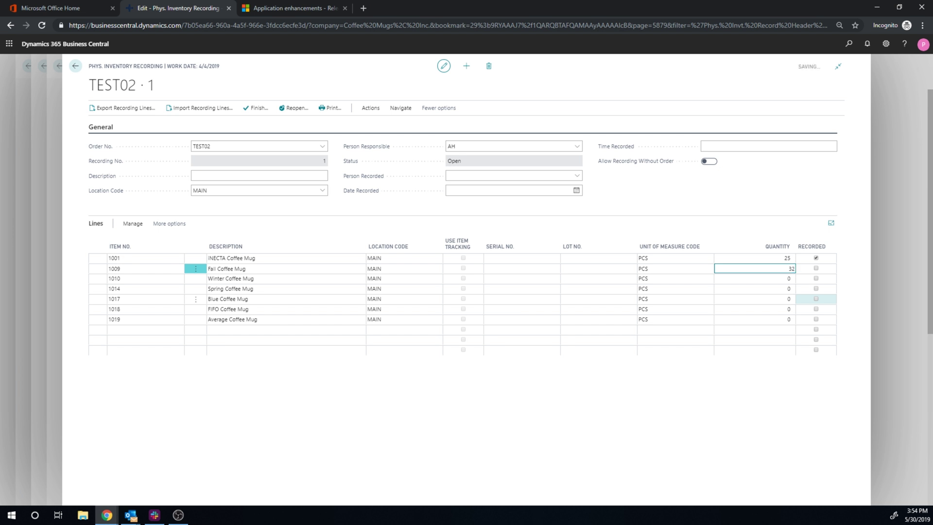
key("Return")
key("Return")
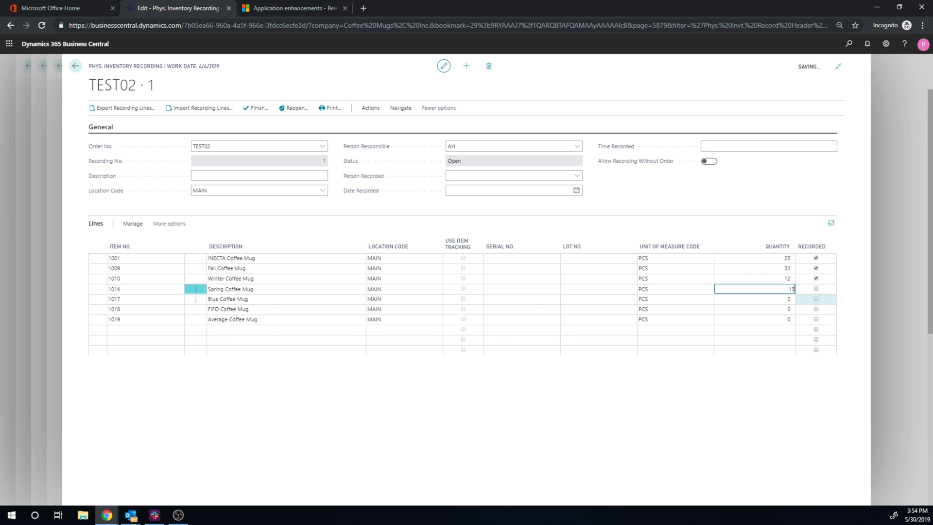
key("Return")
key("Return")
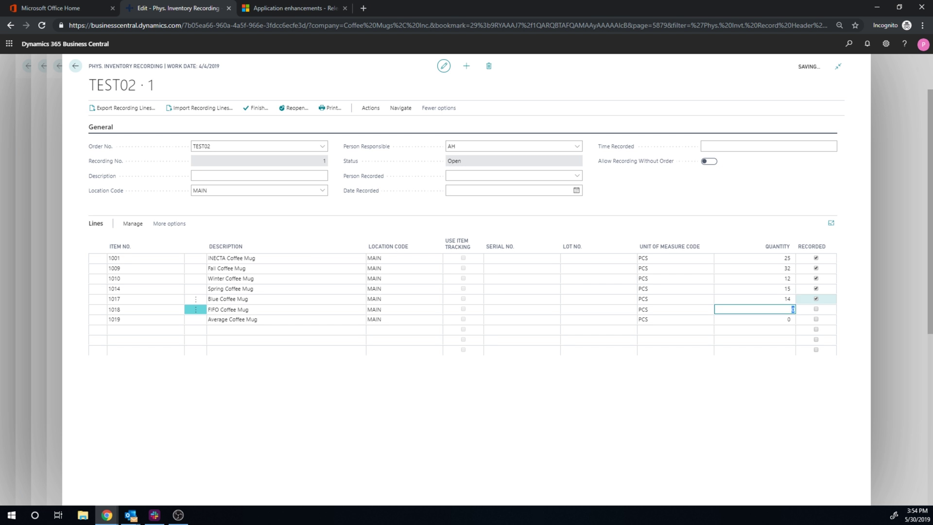
key("Return")
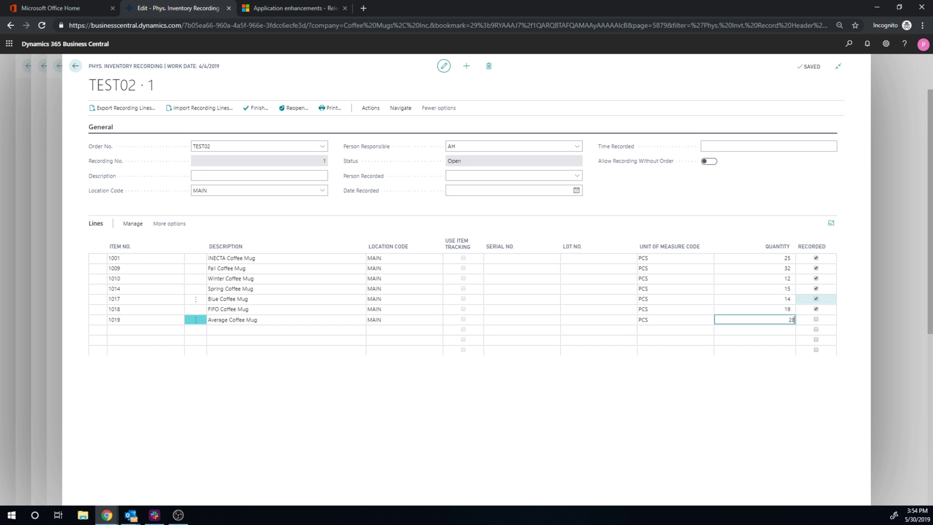
left_click(754, 309)
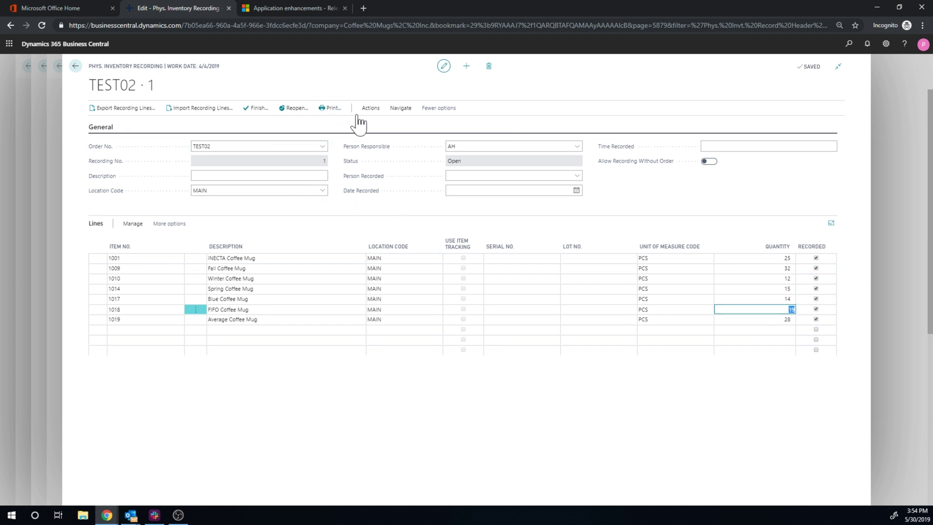
Finish recording TEST02 · 1 with confirmation and return to the recording list
left_click(260, 111)
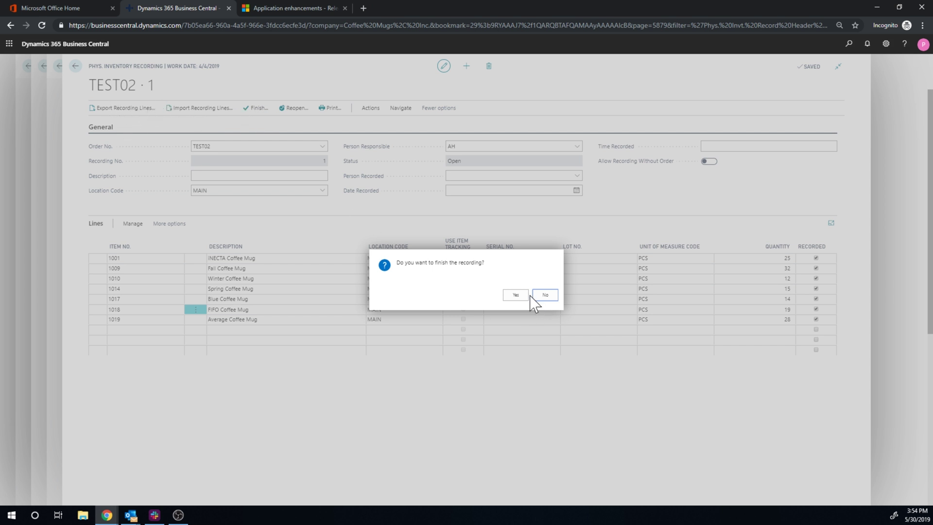
left_click(515, 294)
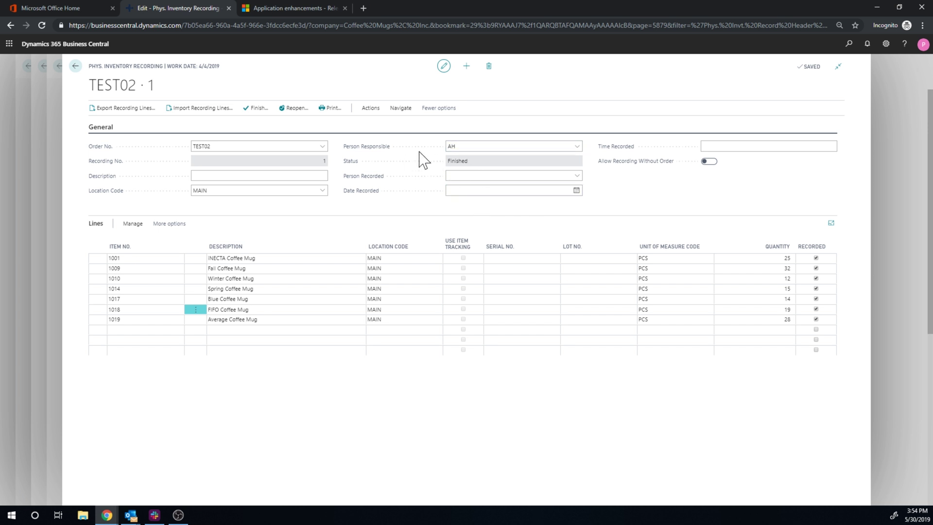
left_click(76, 66)
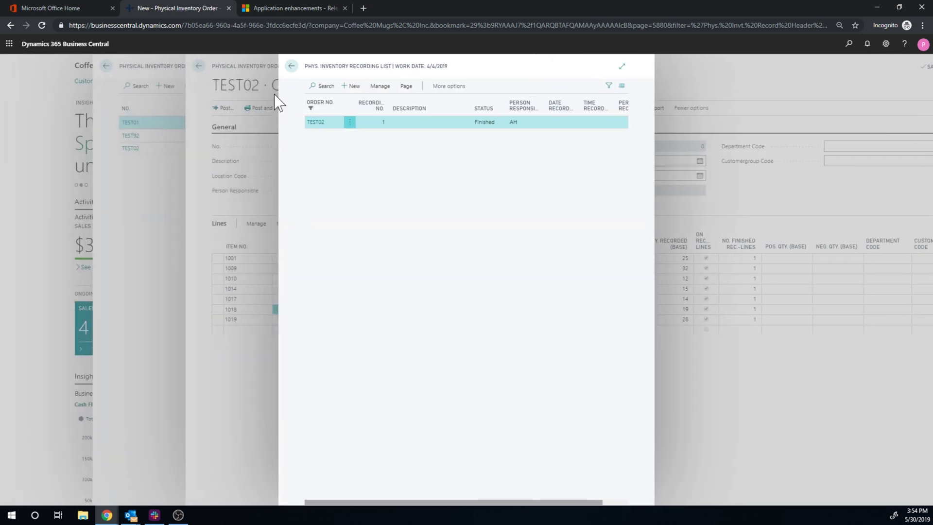
Go back from the recording list to order TEST02 with its recorded mug quantities
left_click(291, 66)
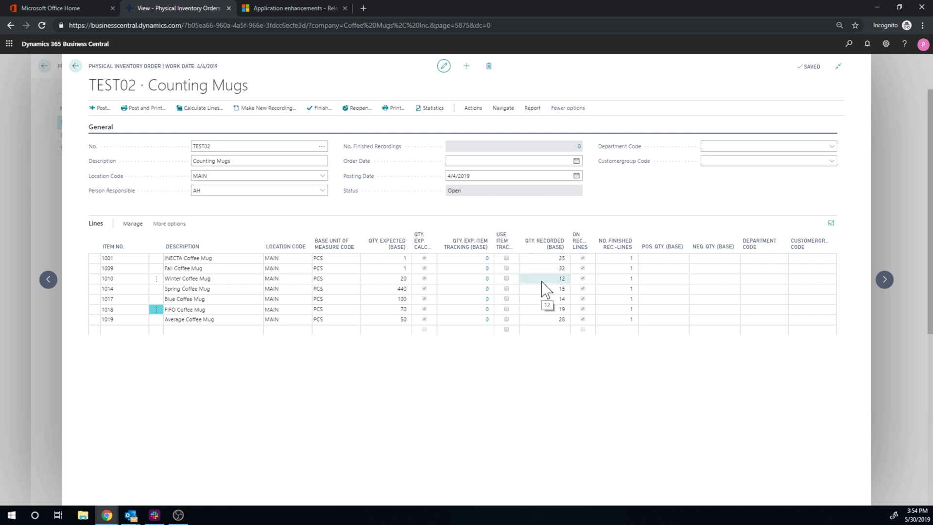
left_click(503, 108)
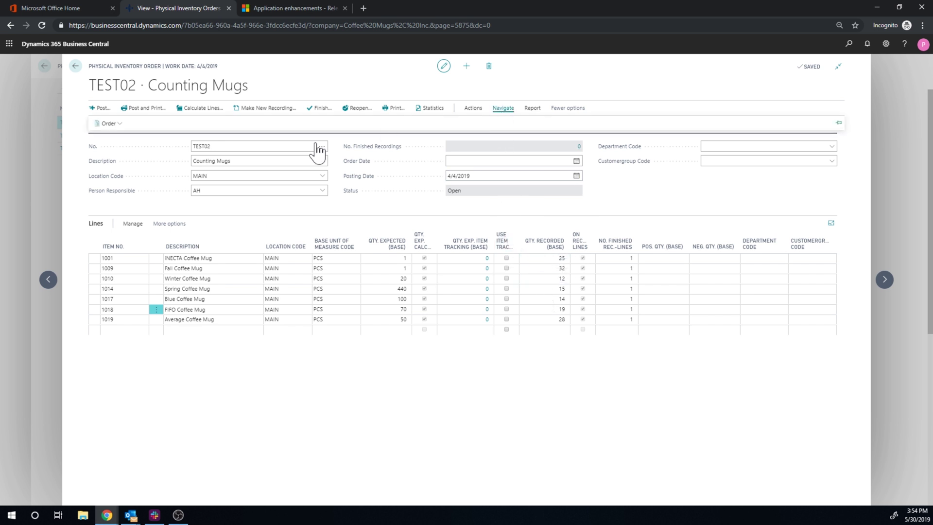
left_click(109, 123)
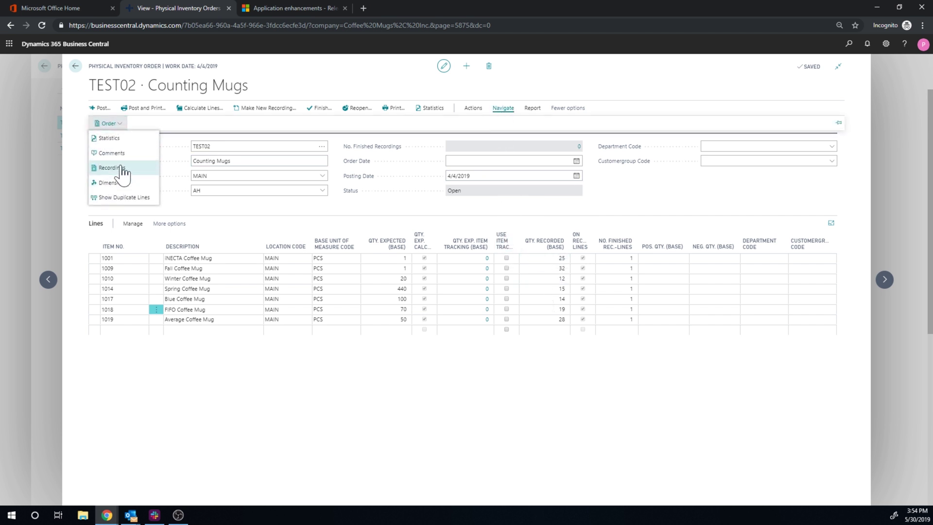
left_click(121, 167)
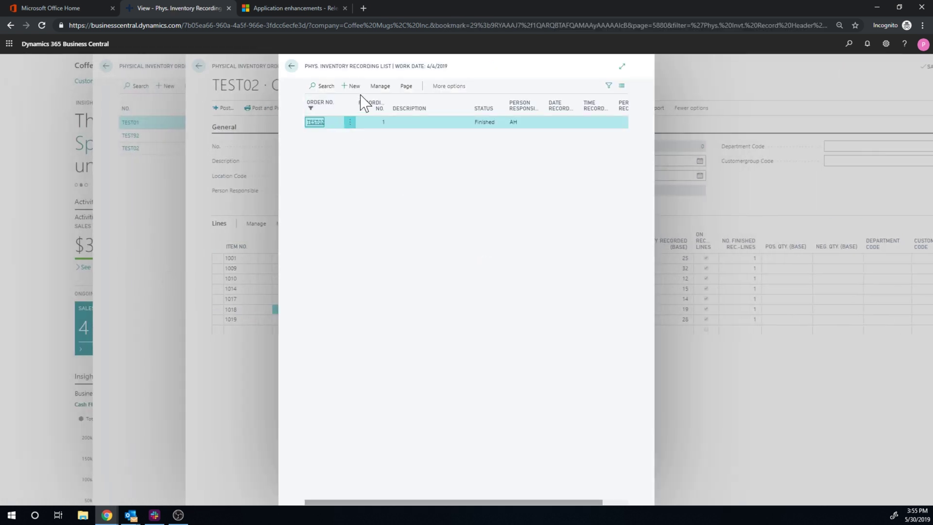
left_click(319, 103)
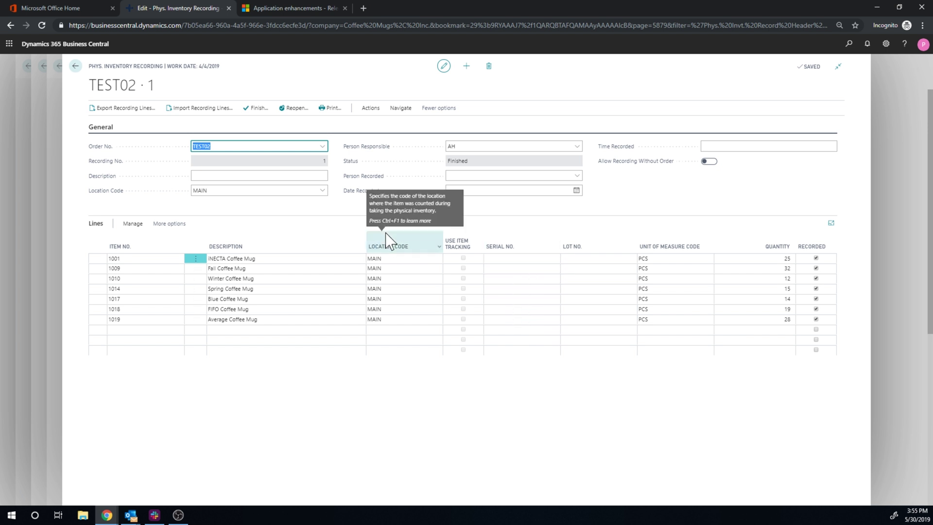
left_click(75, 66)
left_click(291, 66)
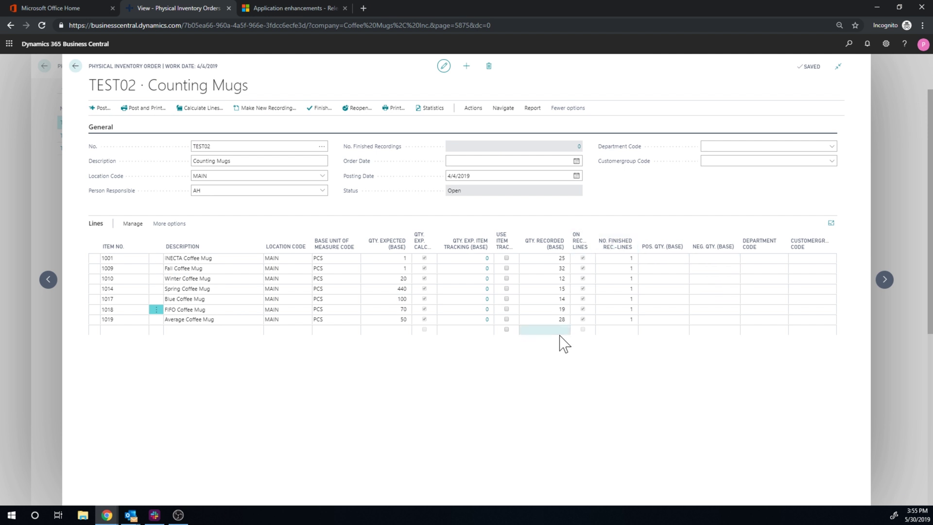
Finish order TEST02 and confirm, producing positive and negative adjustment quantities per mug
left_click(317, 109)
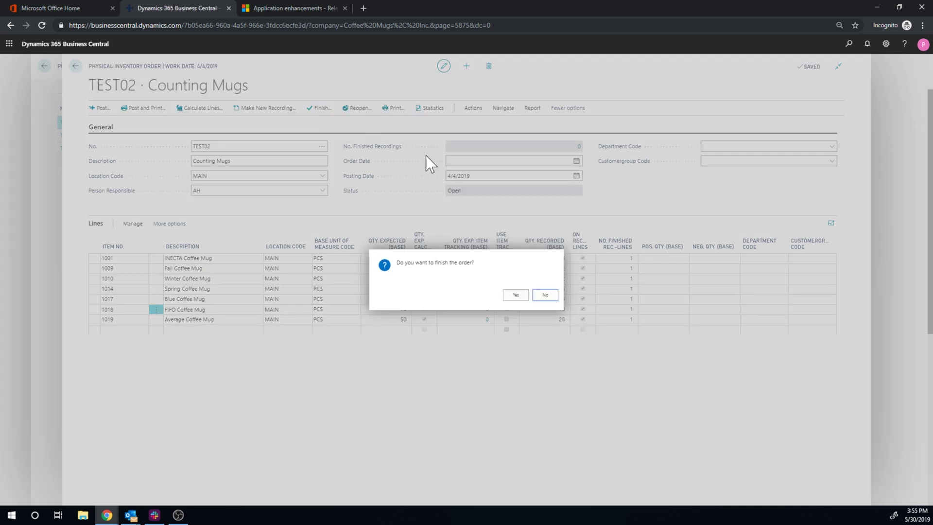
left_click(515, 295)
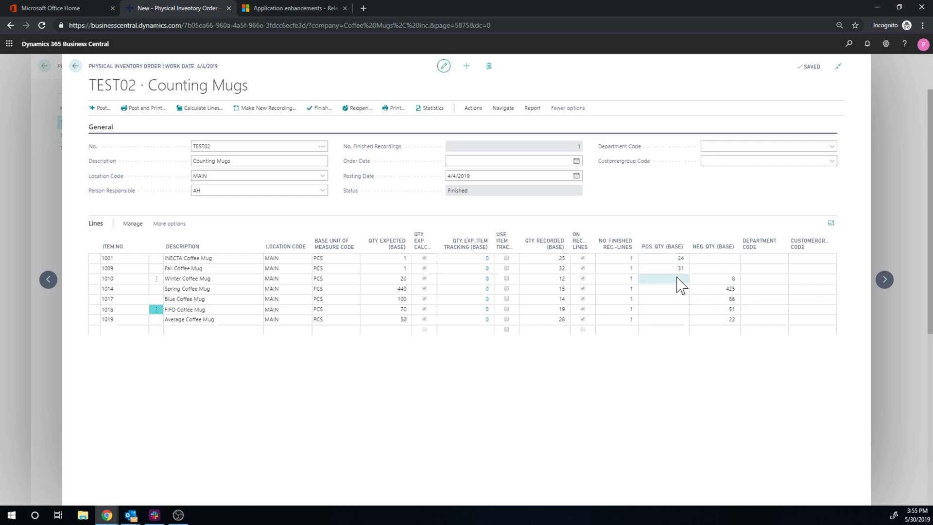
Post physical inventory order TEST02 as inventory adjustments, then go back to the Coffee Mugs Inc. Role Center
left_click(100, 109)
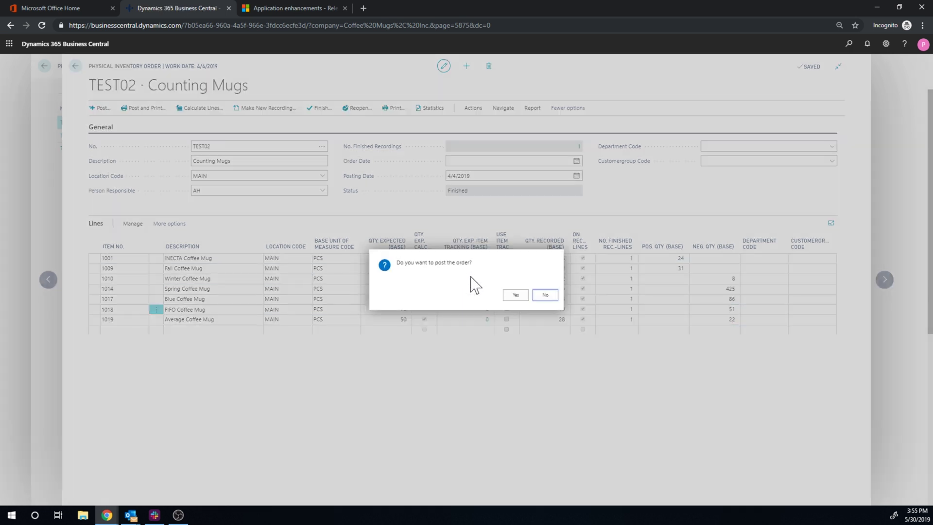
left_click(510, 298)
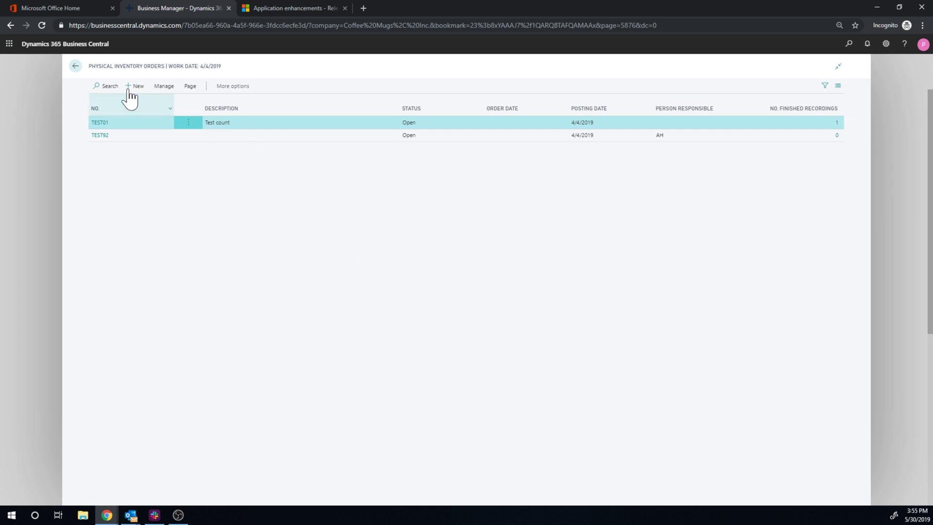
left_click(75, 66)
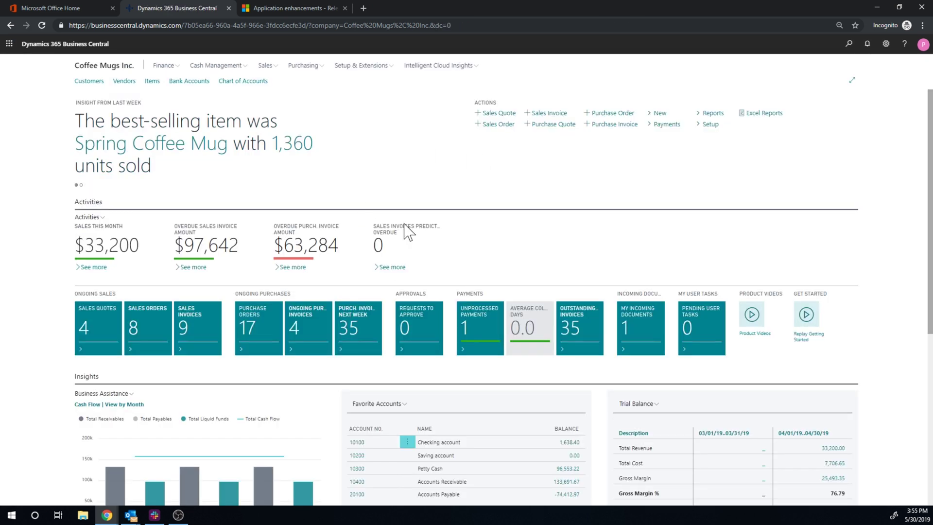